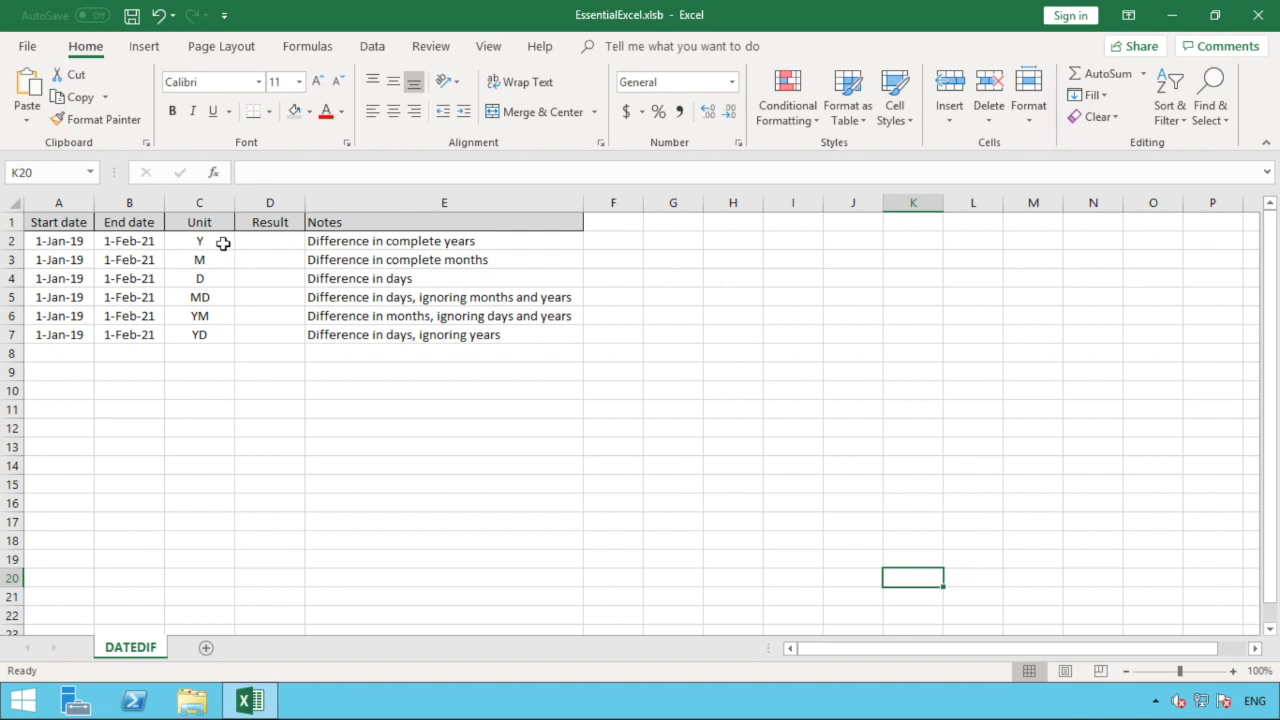
# Step: Review the unit codes in the Unit column against their descriptions in the Notes column
pyautogui.click(223, 243)
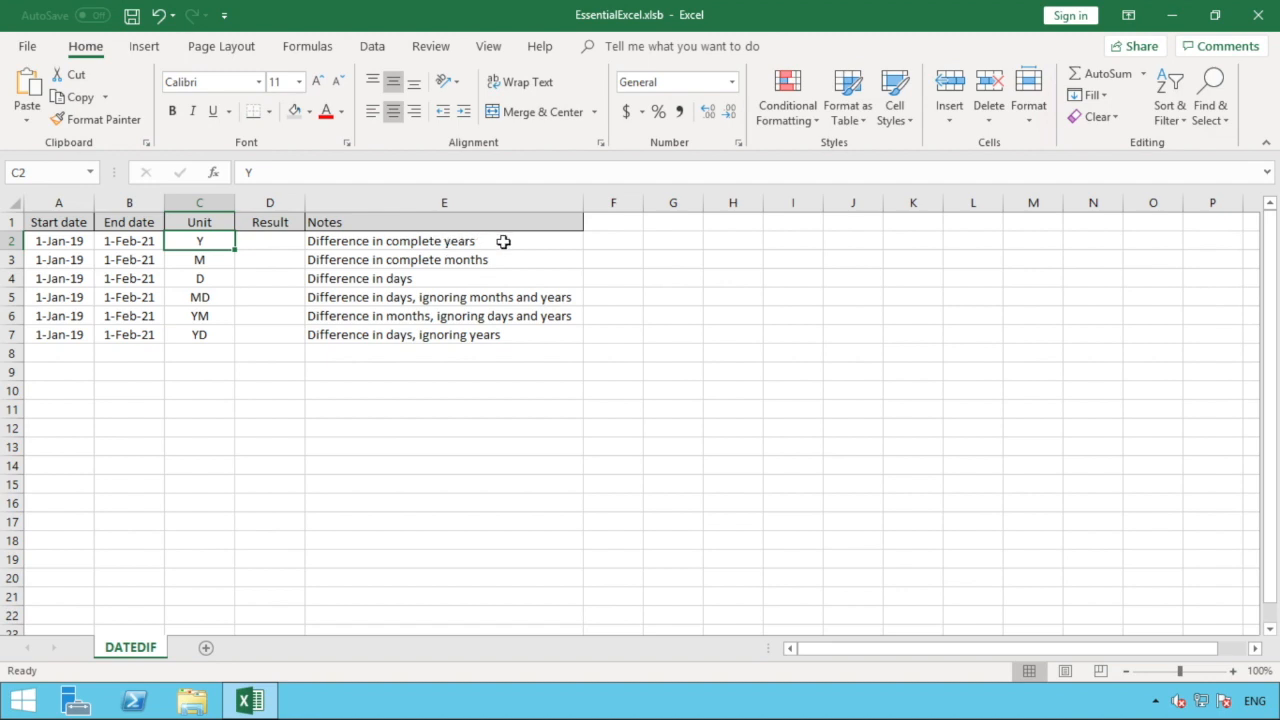
pyautogui.click(221, 263)
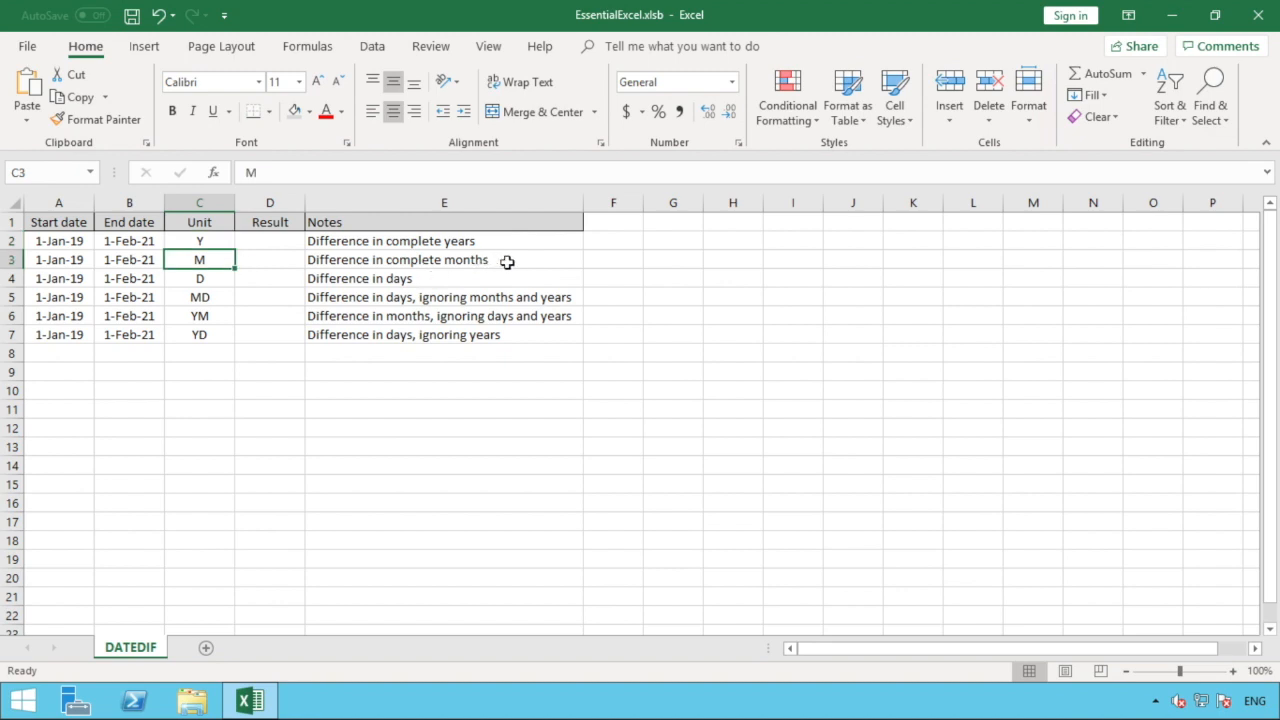
pyautogui.click(487, 275)
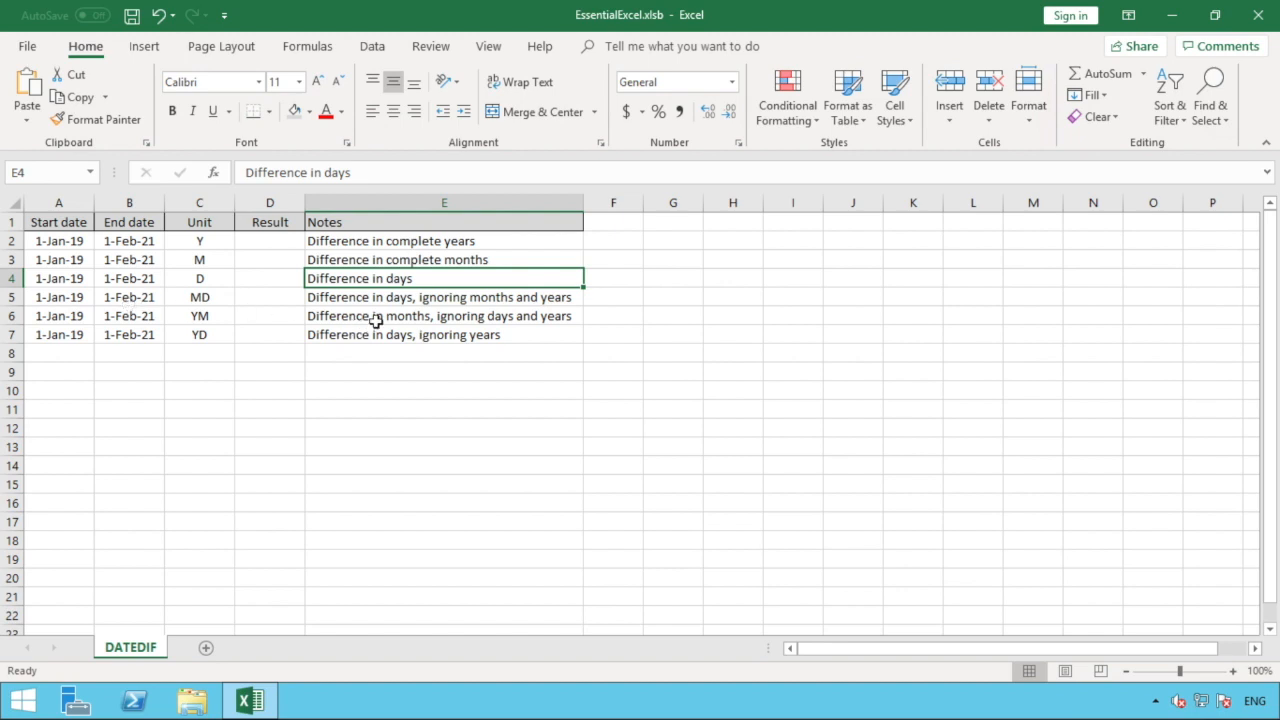
pyautogui.click(226, 320)
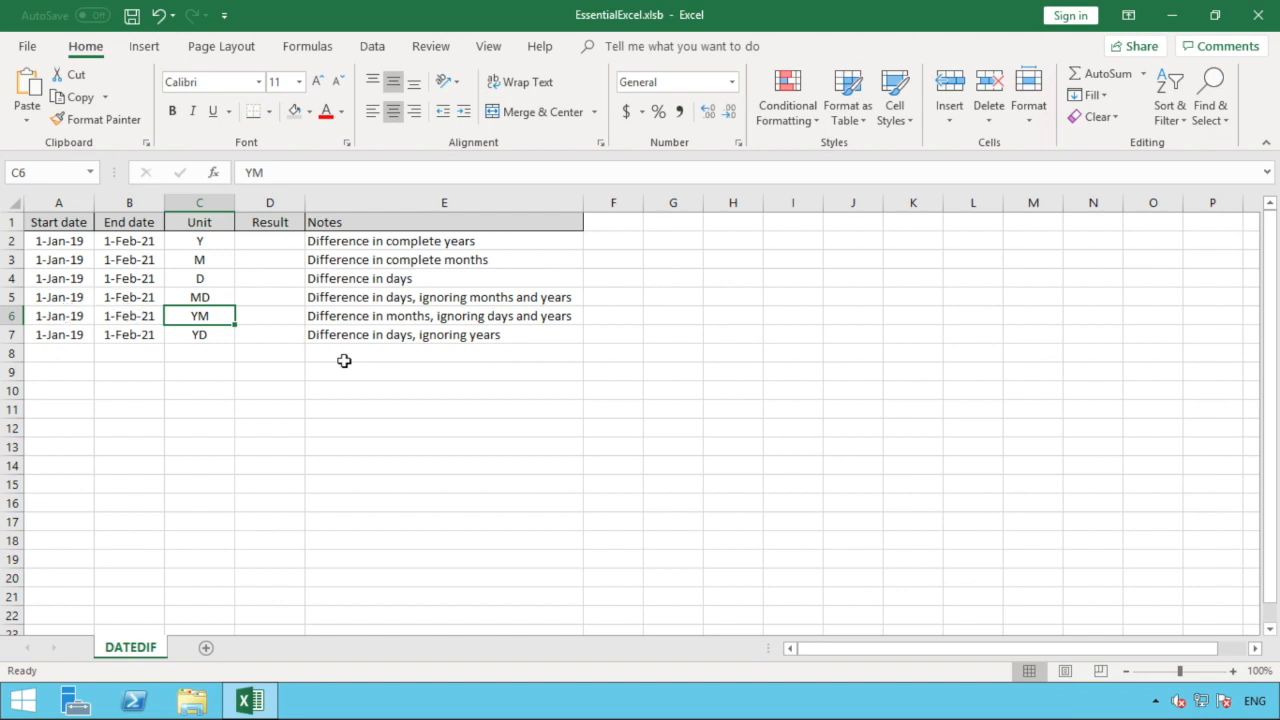
pyautogui.click(217, 339)
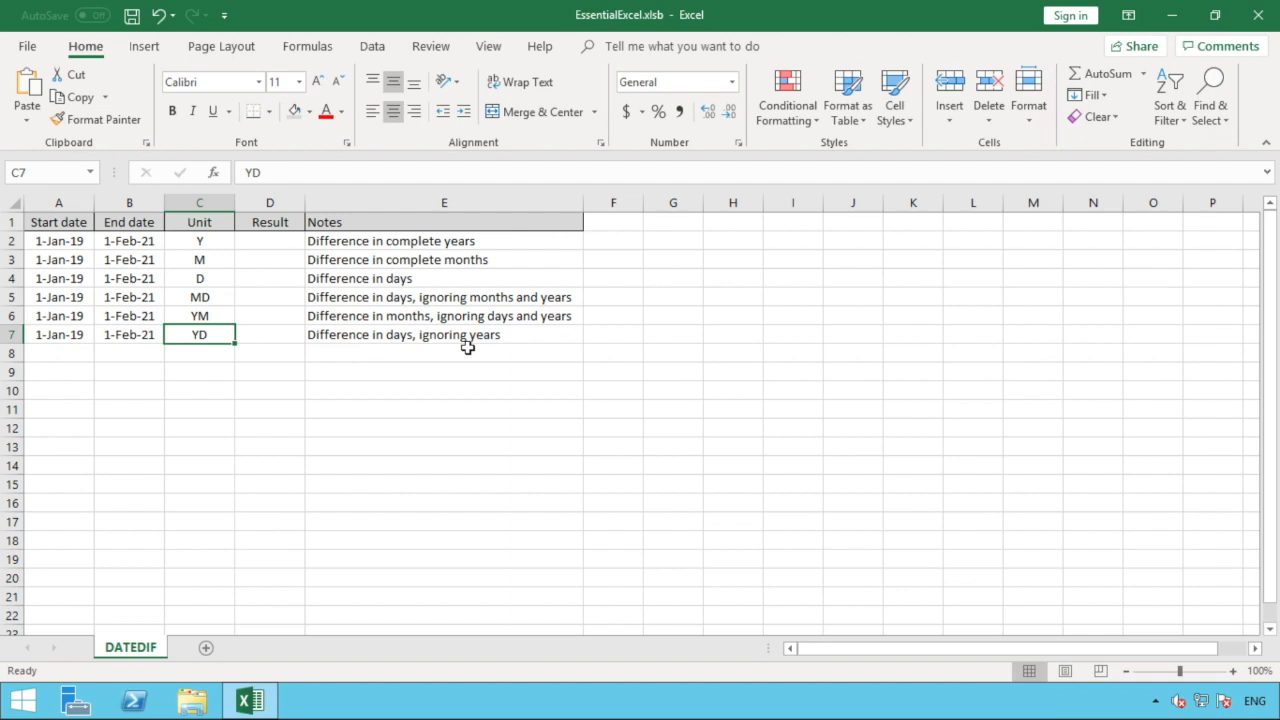
# Step: Begin a DATEDIF formula in D2 with A2 as the start date and B2 as the end date
pyautogui.click(285, 243)
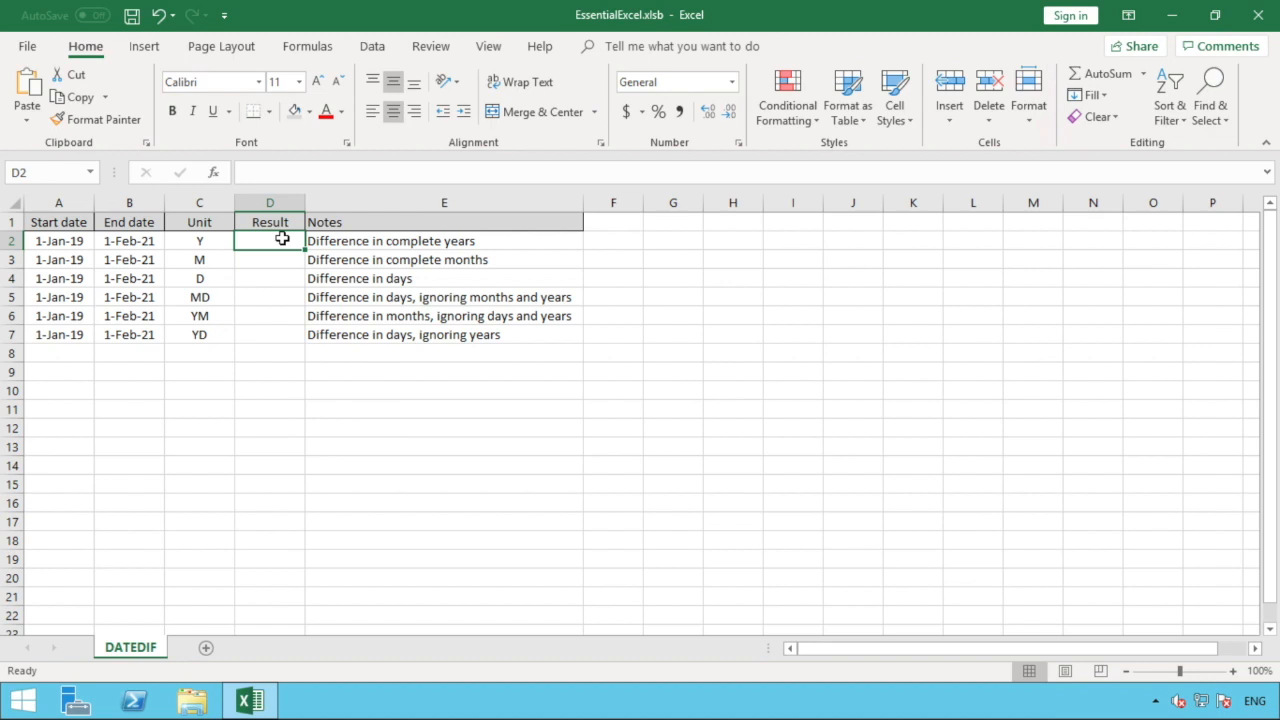
pyautogui.write('=')
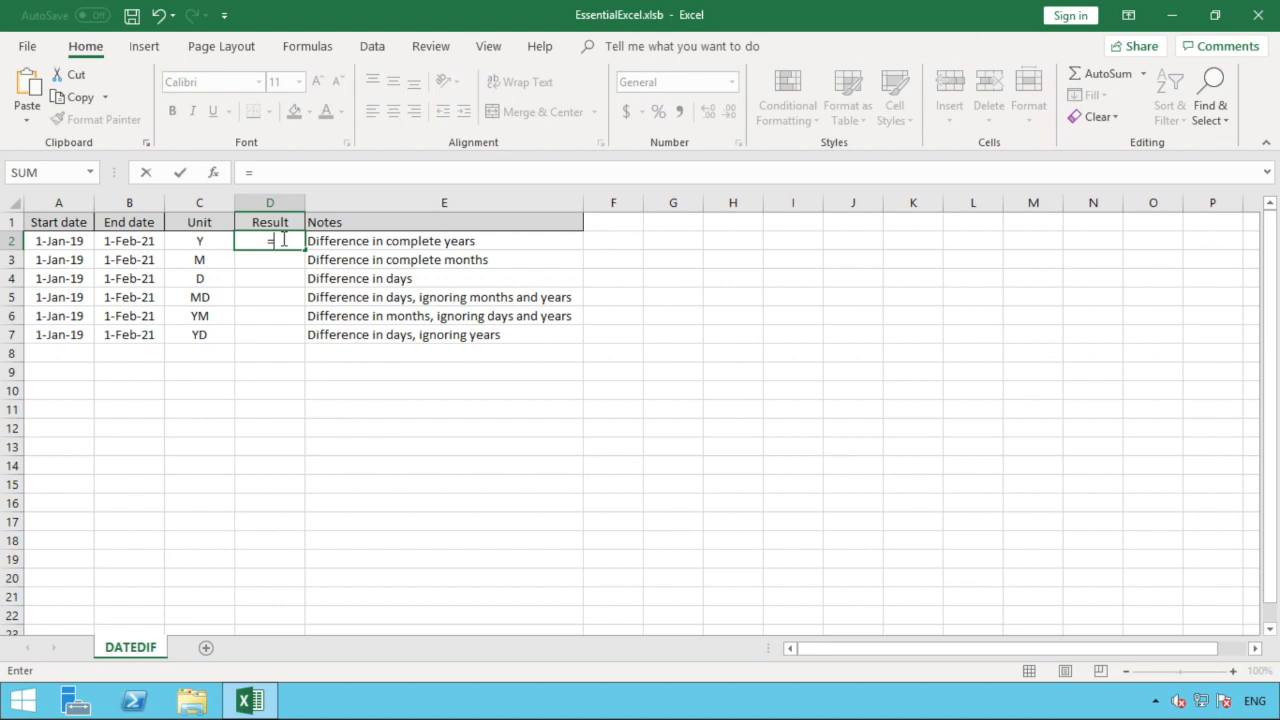
pyautogui.write('DATEDIF(')
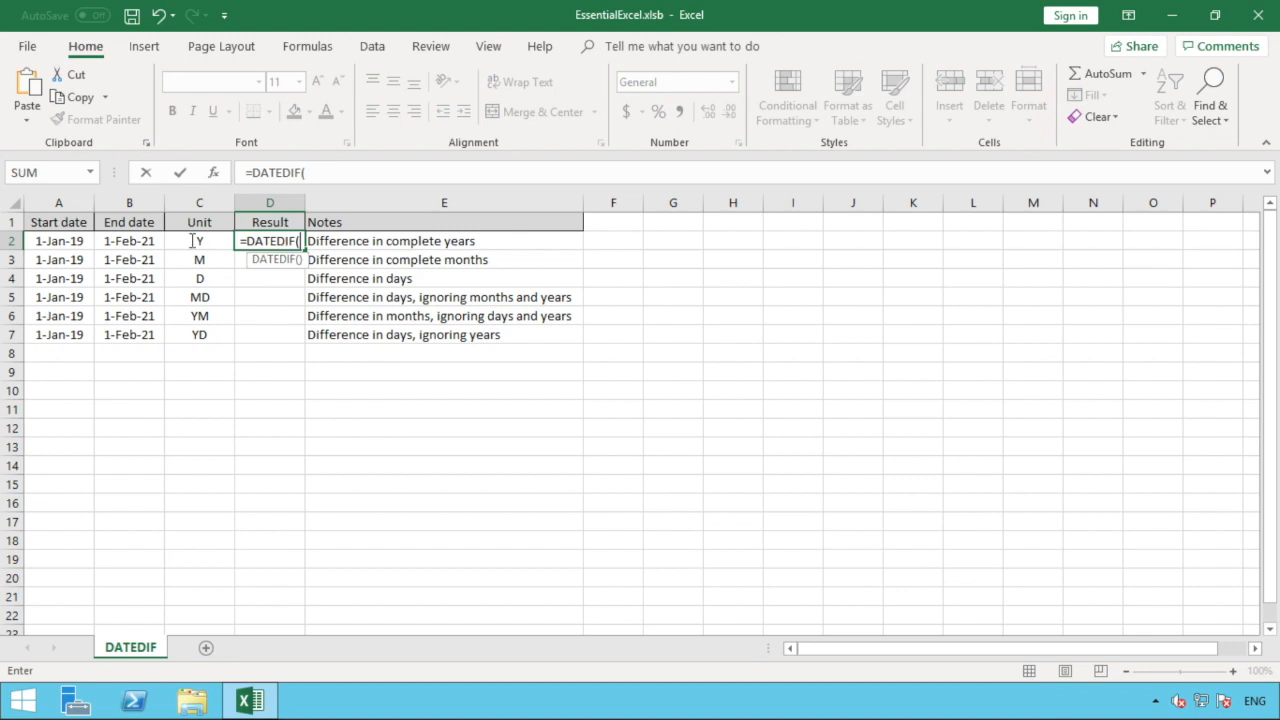
pyautogui.click(61, 241)
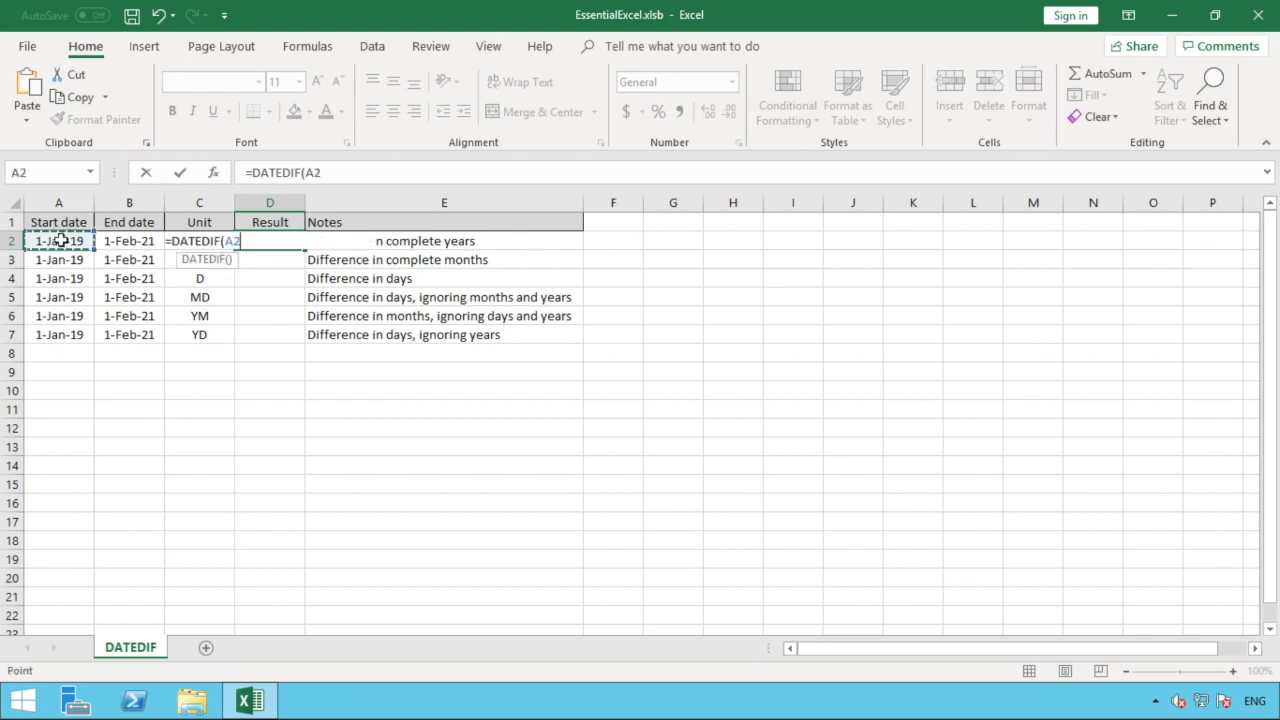
pyautogui.write(',')
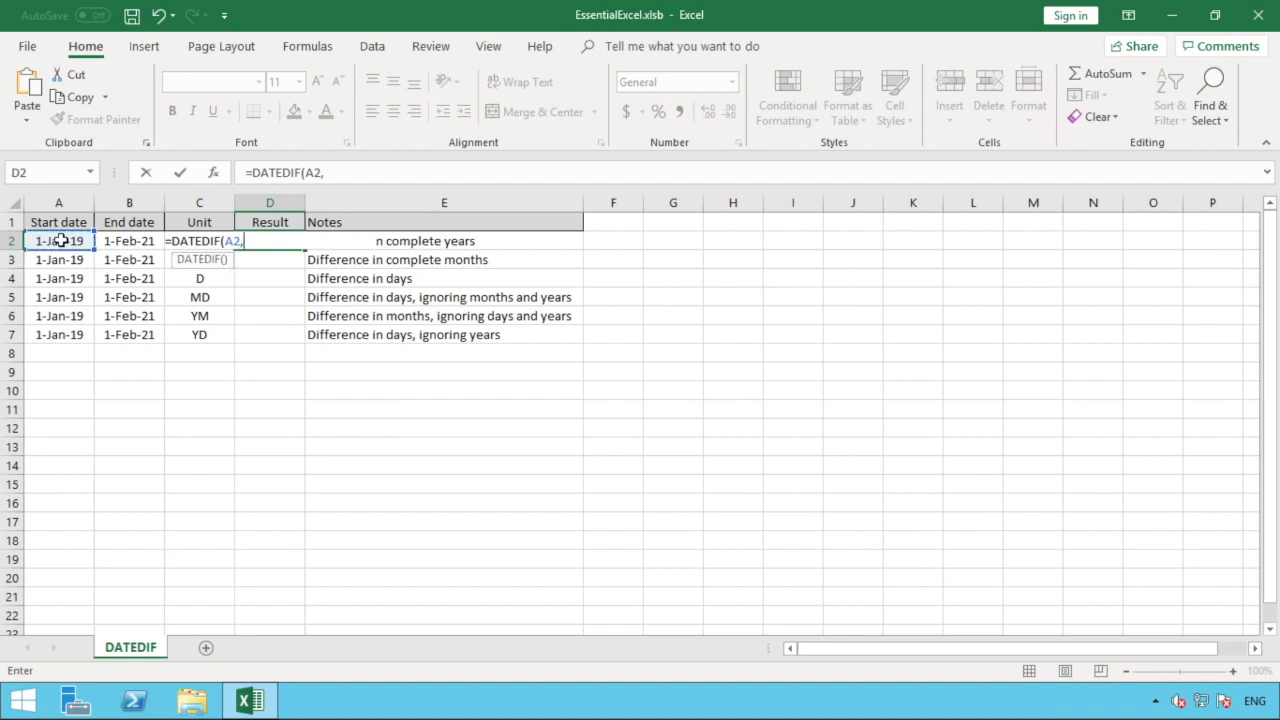
pyautogui.click(138, 243)
pyautogui.write(',')
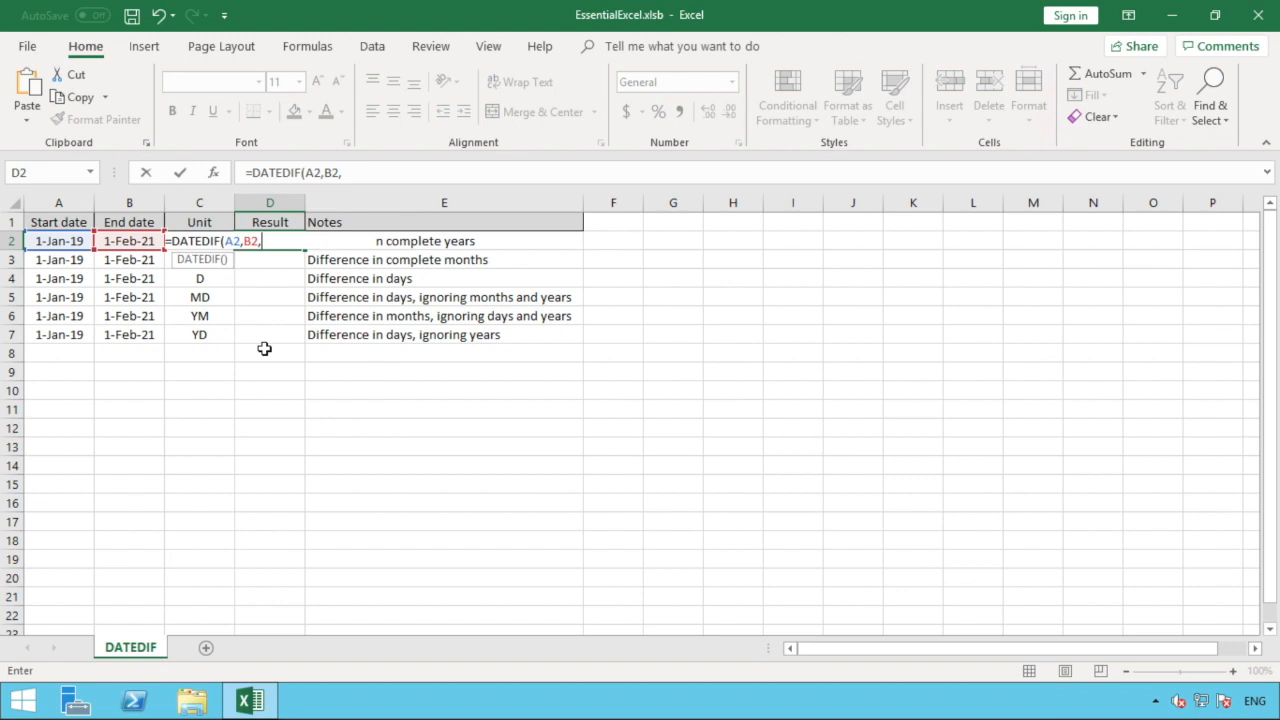
pyautogui.write('"Y")')
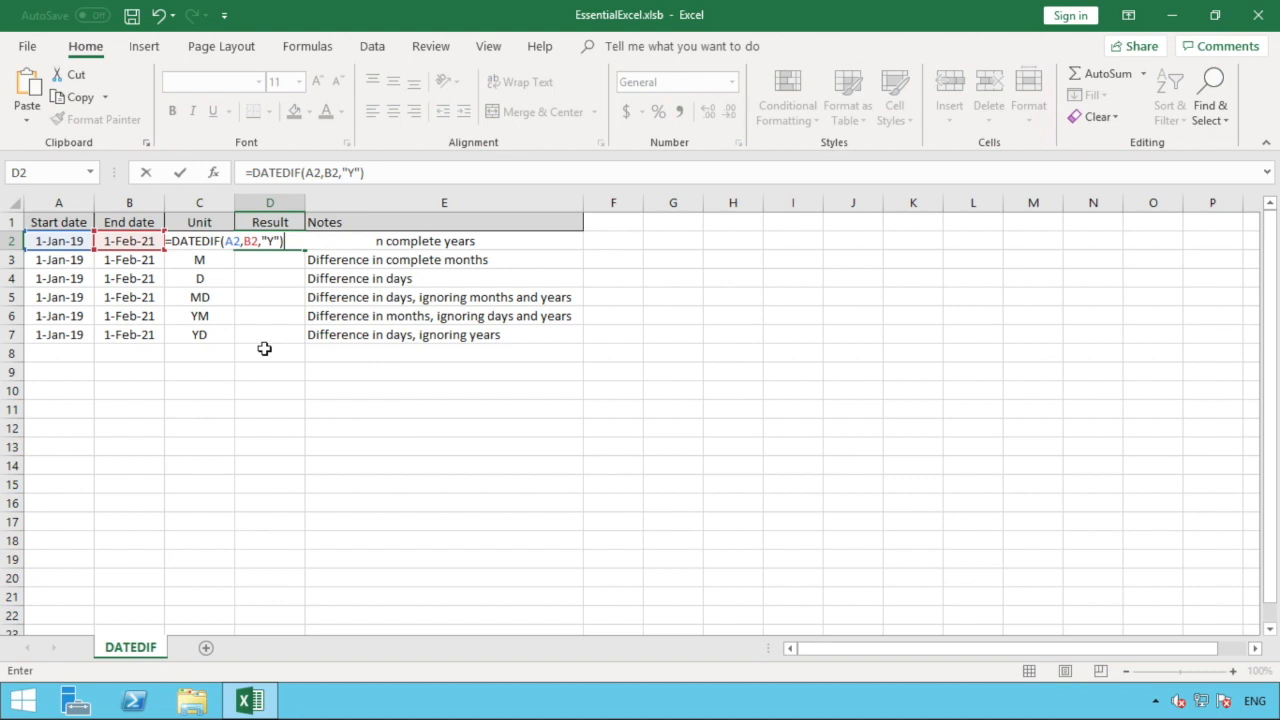
pyautogui.press('BackSpace')
pyautogui.press('BackSpace')
pyautogui.press('BackSpace')
pyautogui.press('BackSpace')
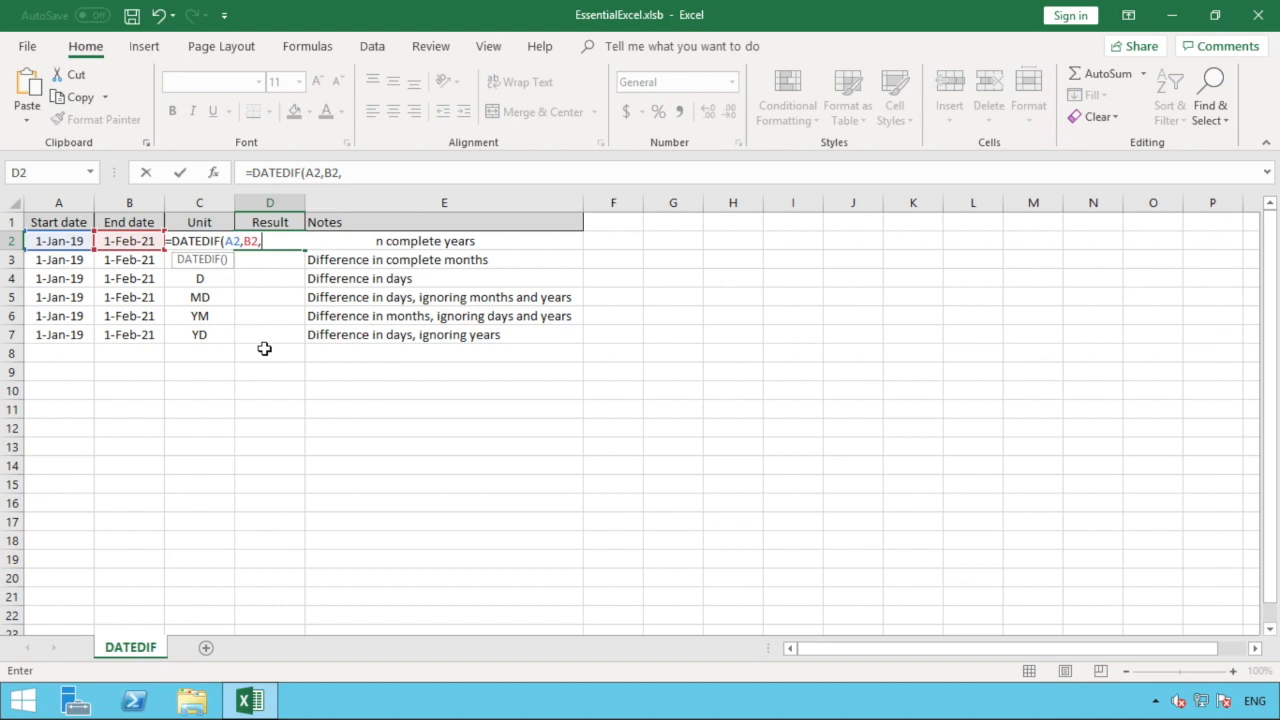
# Step: Complete the D2 formula with C2 as the unit argument, giving =DATEDIF(A2,B2,C2), and enter it
pyautogui.write('C"')
pyautogui.press('BackSpace')
pyautogui.write('2+')
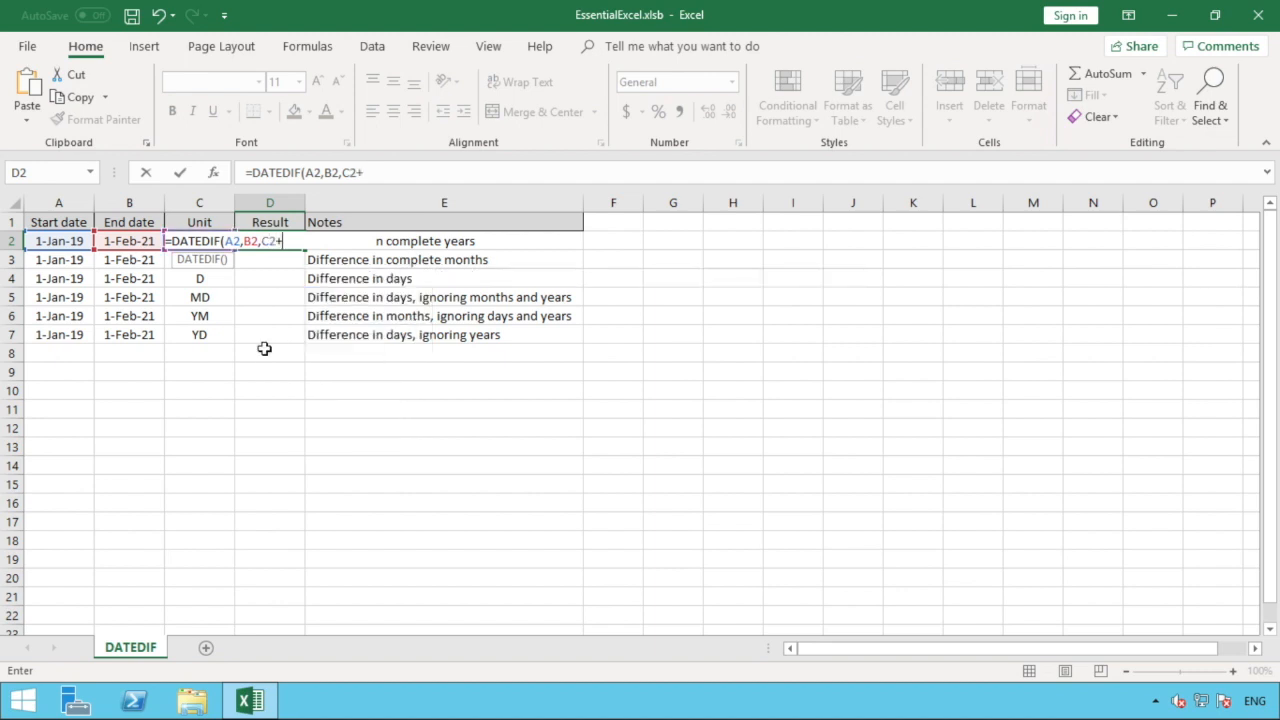
pyautogui.press('BackSpace')
pyautogui.write(')')
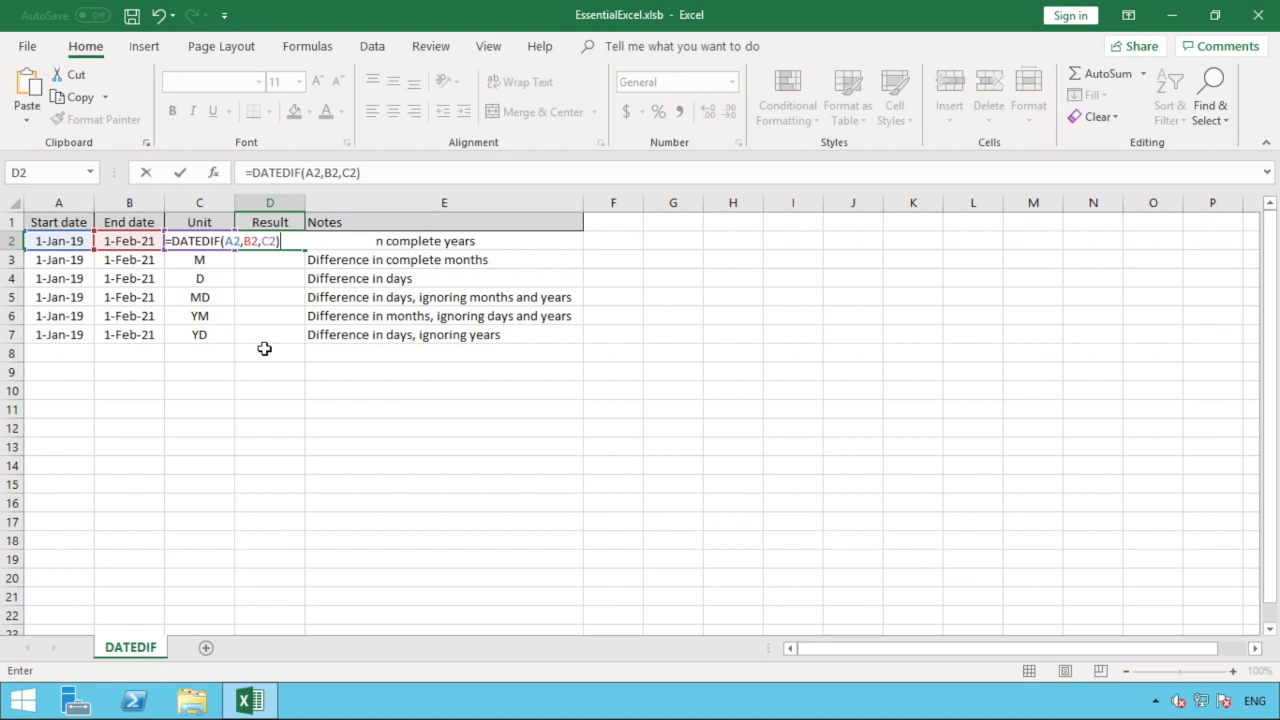
pyautogui.press('Return')
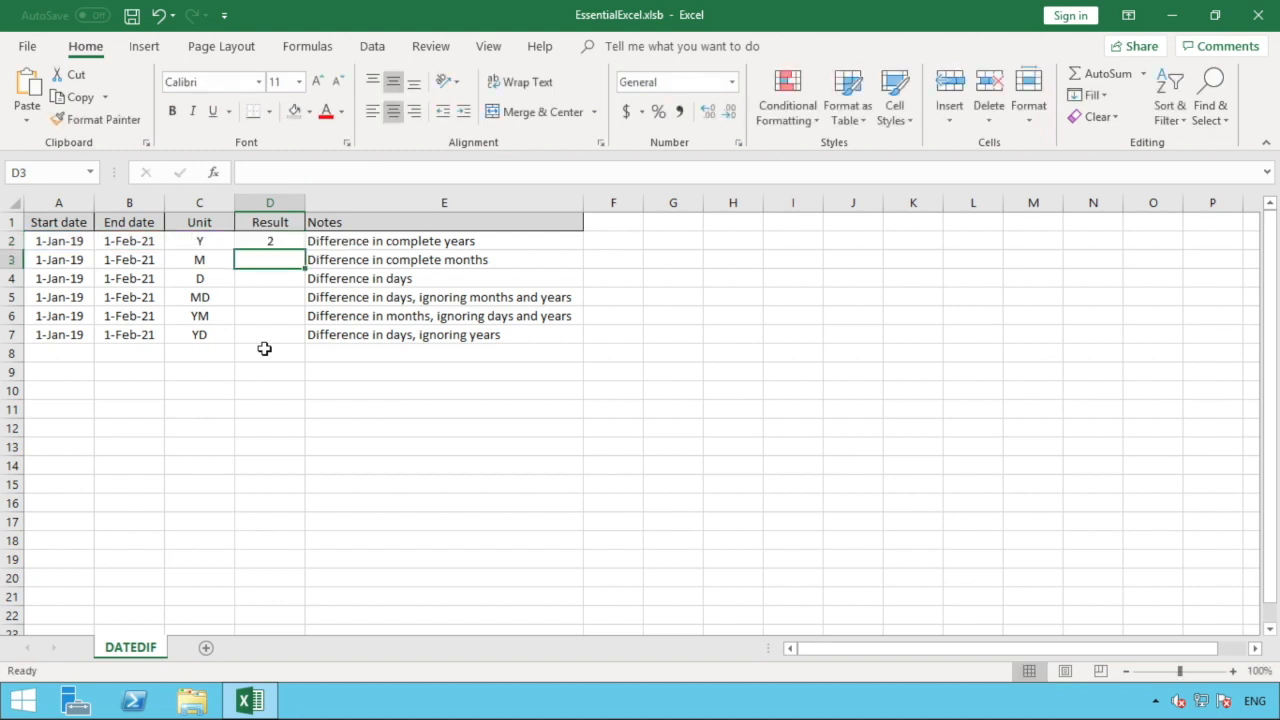
# Step: Fill the DATEDIF formula from D2 down through D7
pyautogui.click(276, 241)
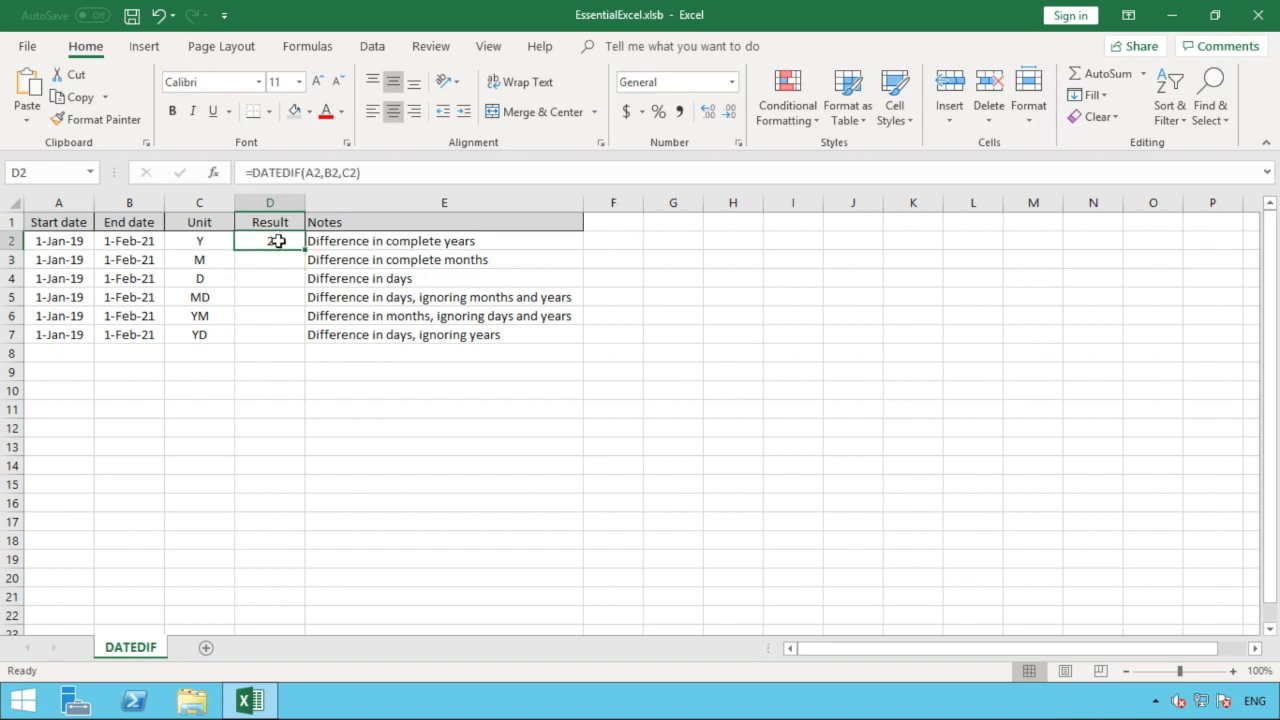
pyautogui.moveTo(304, 252); pyautogui.dragTo(304, 343)
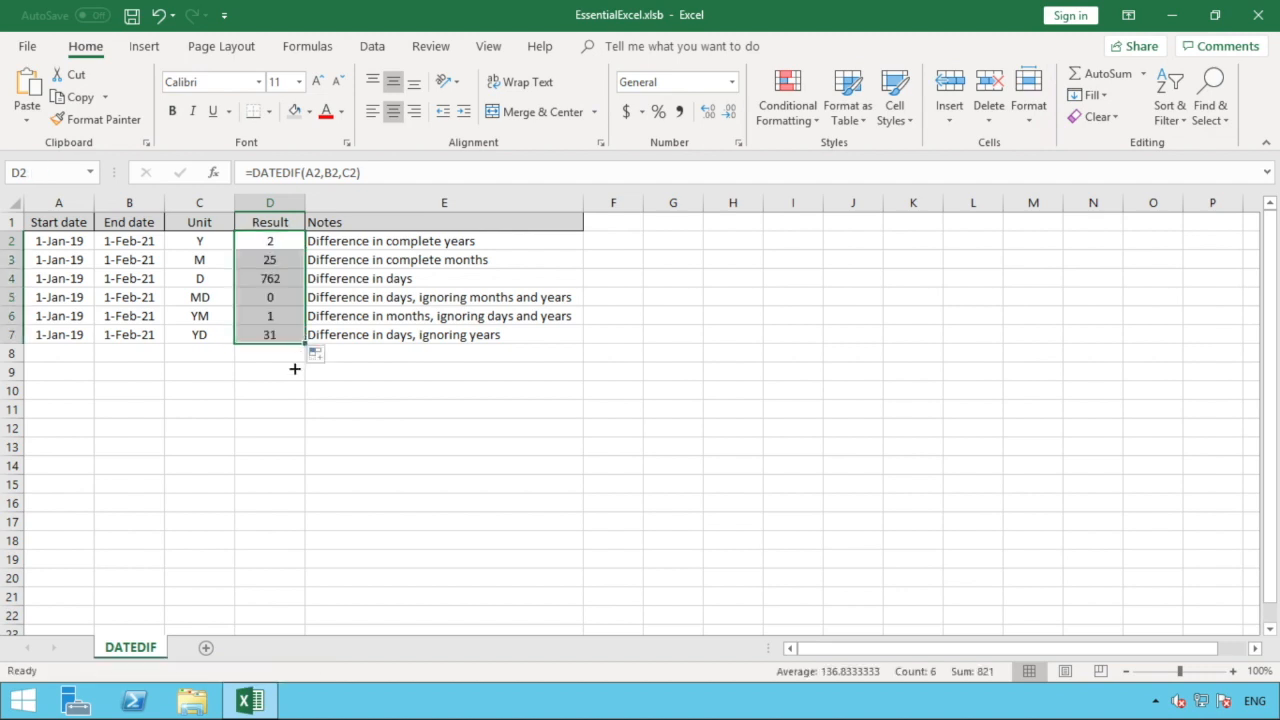
pyautogui.click(291, 369)
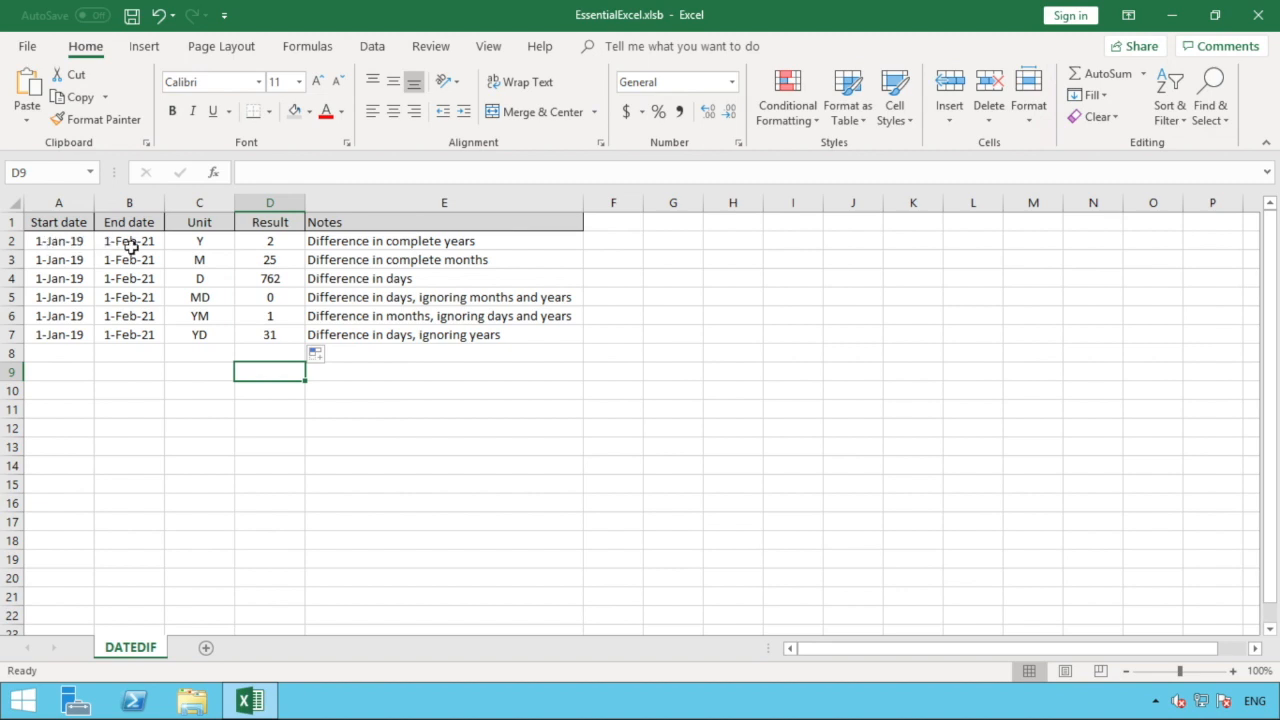
# Step: Examine the DATEDIF results in rows 2 to 7 against their dates, unit codes and notes
pyautogui.click(280, 244)
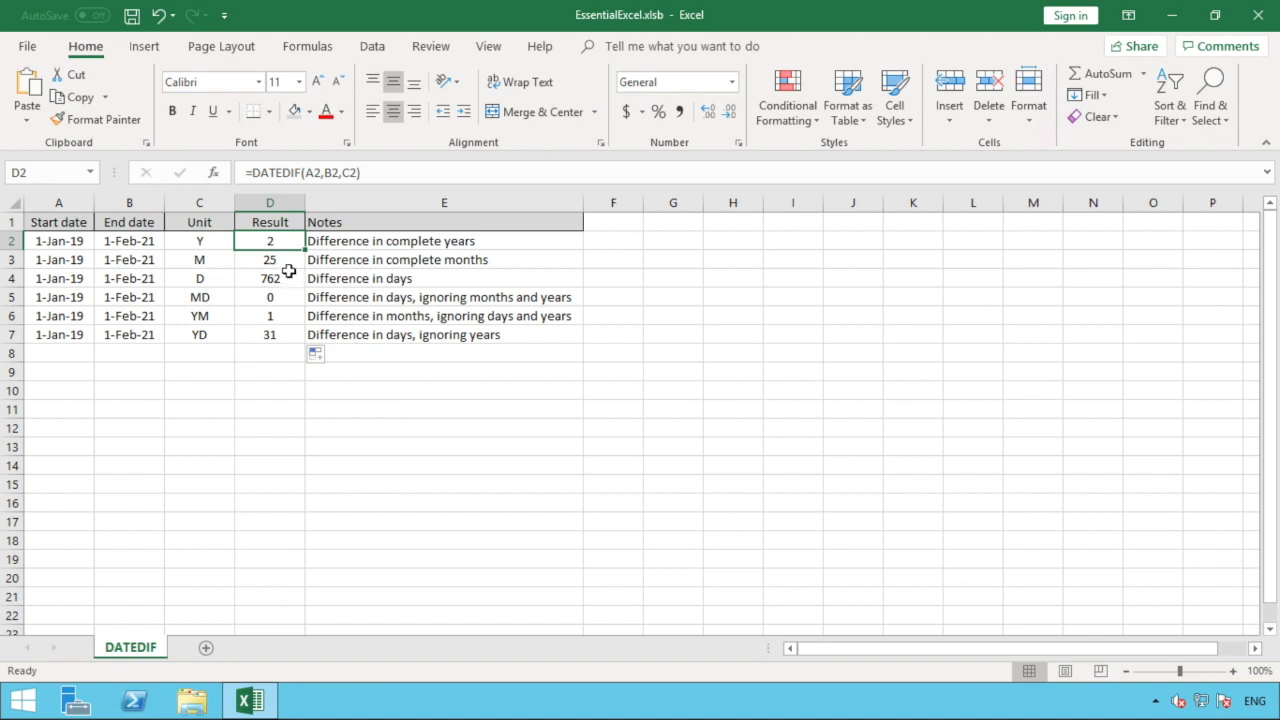
pyautogui.click(202, 262)
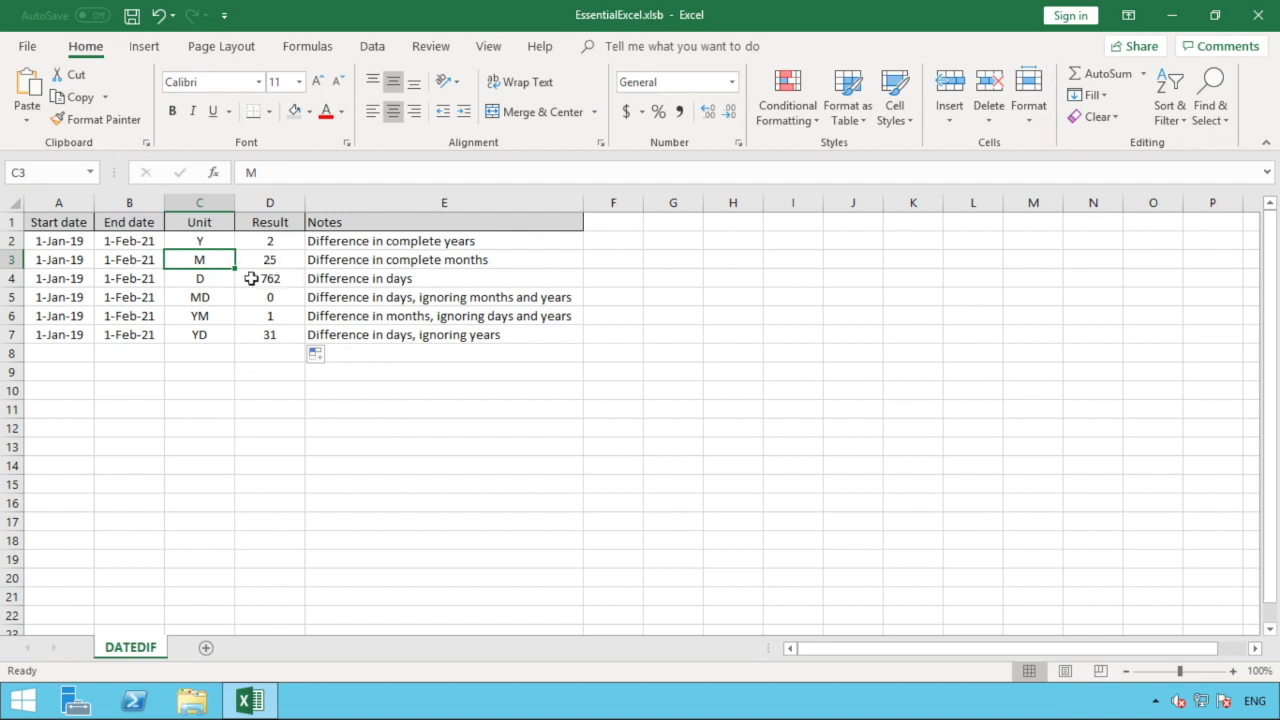
pyautogui.press('Down')
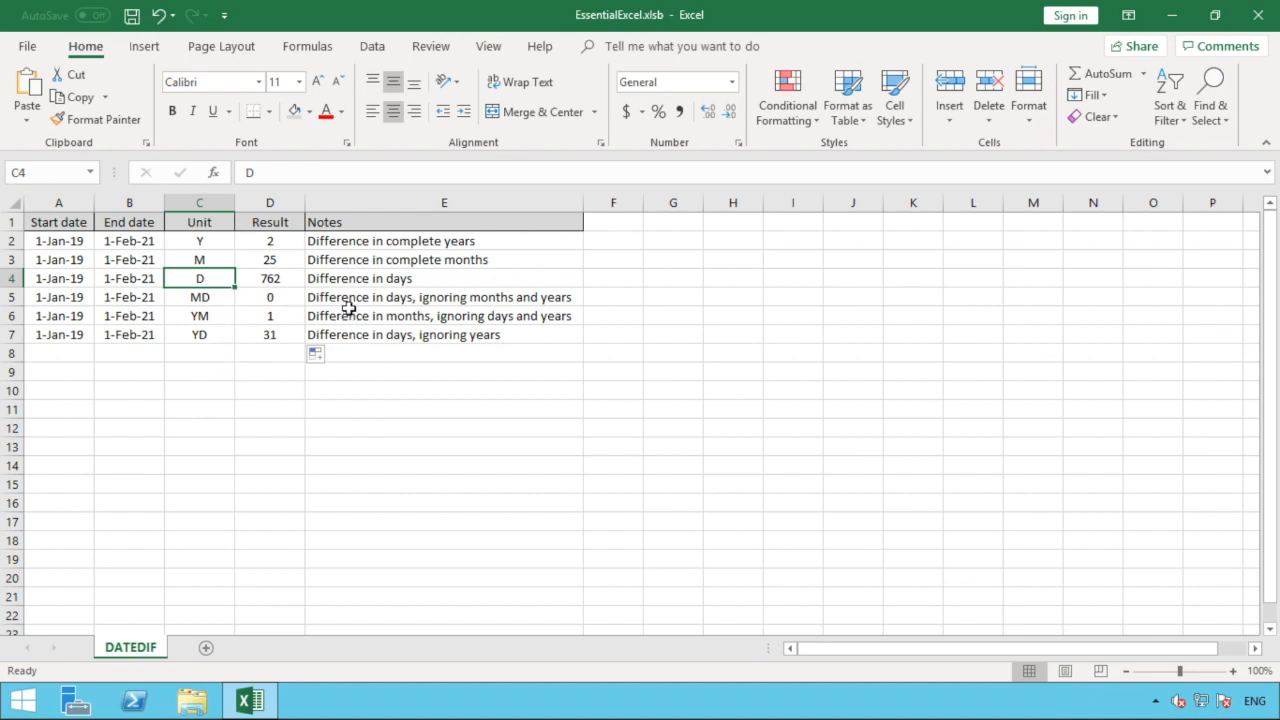
pyautogui.click(216, 298)
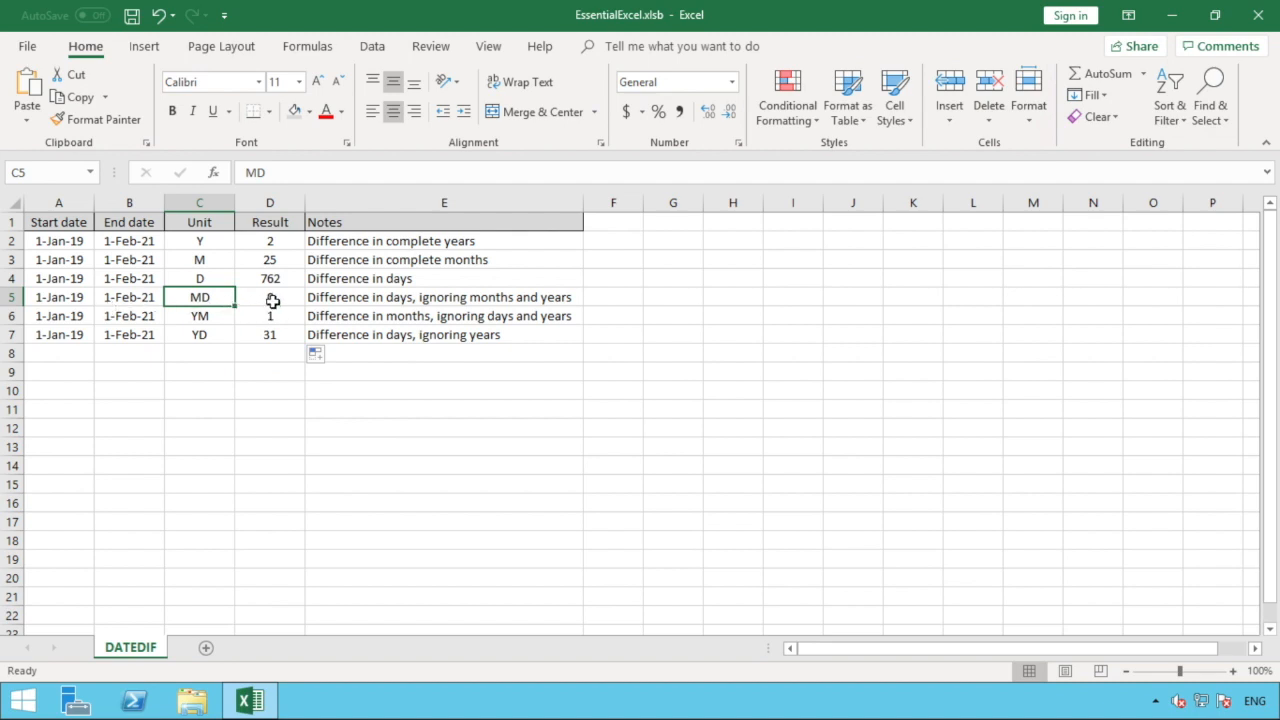
pyautogui.click(209, 317)
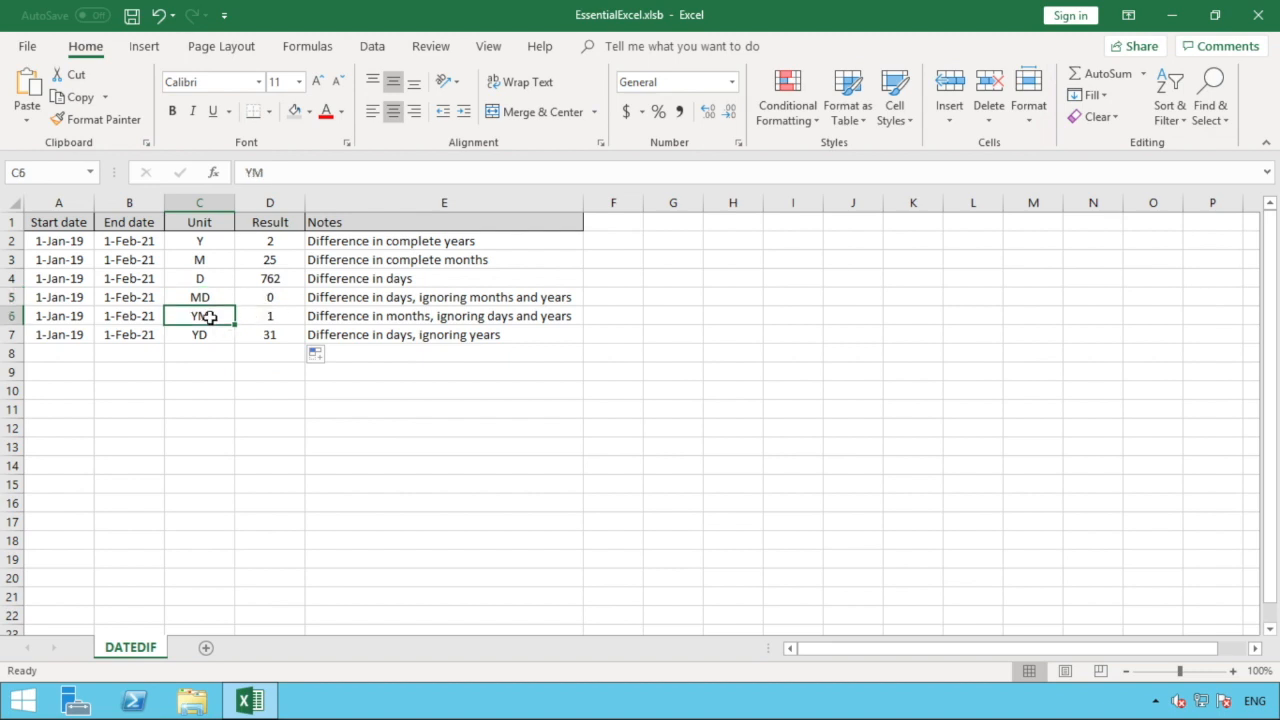
pyautogui.click(296, 316)
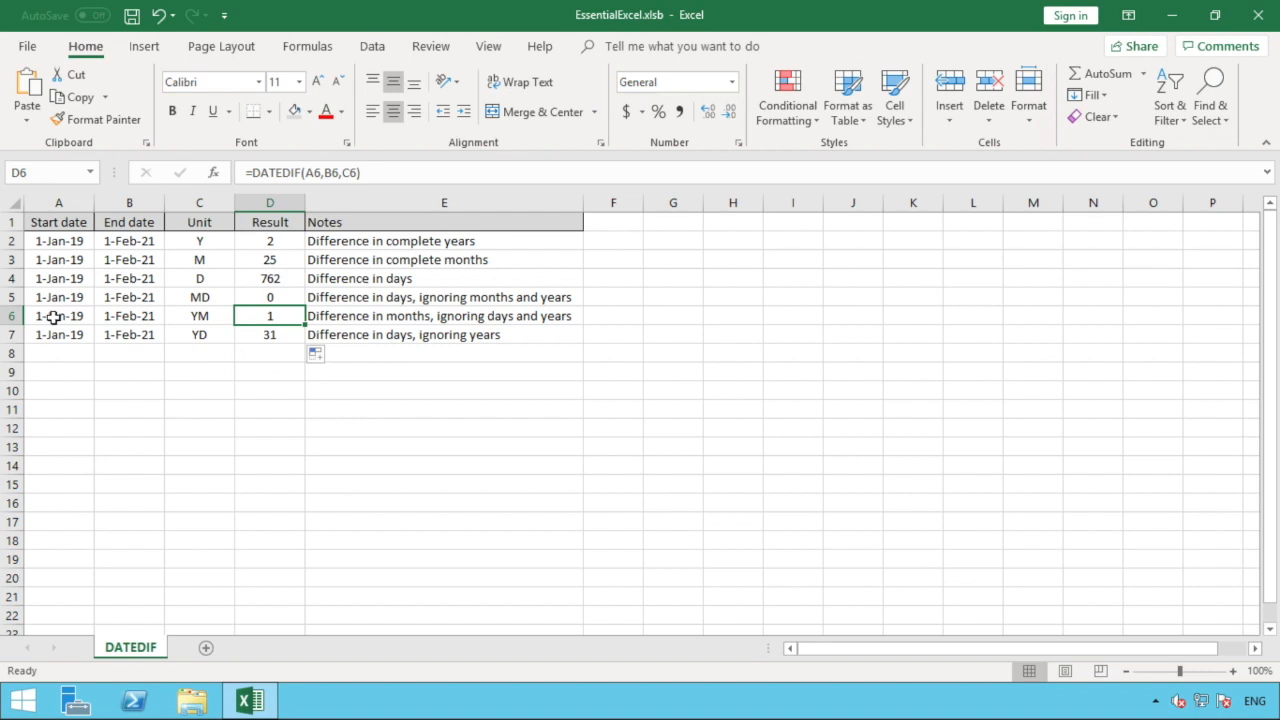
pyautogui.click(145, 334)
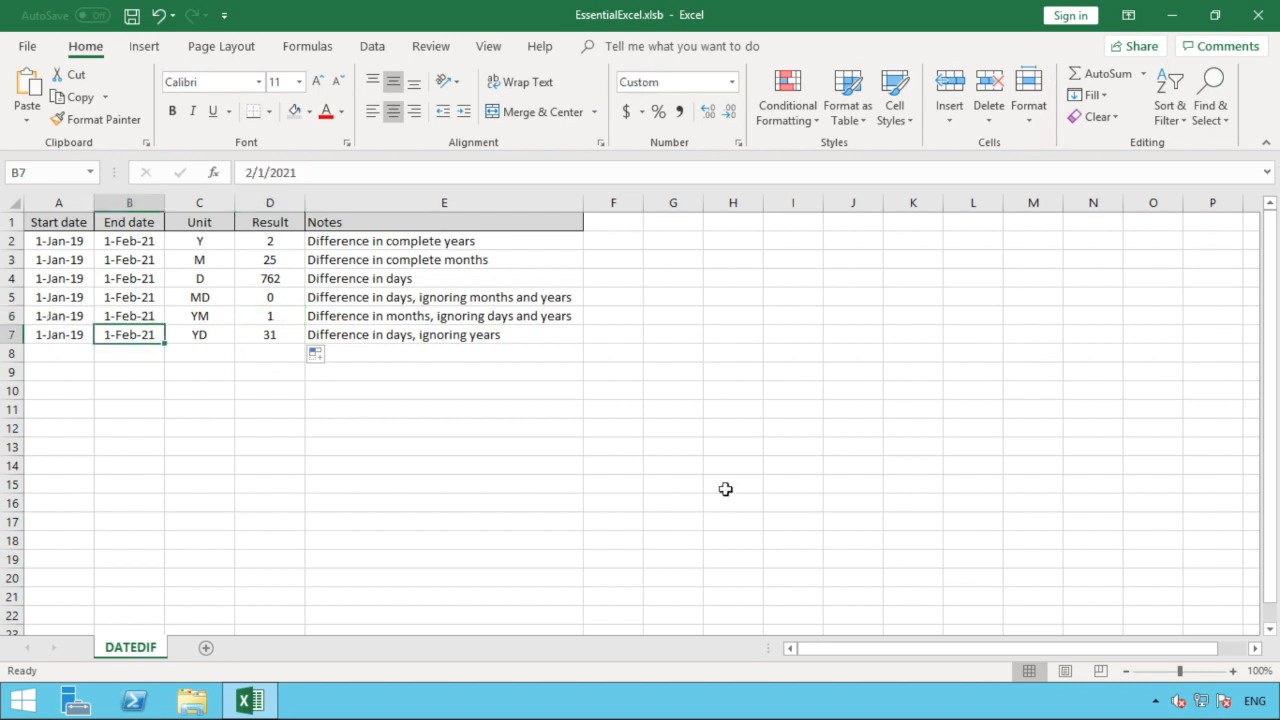
pyautogui.click(279, 335)
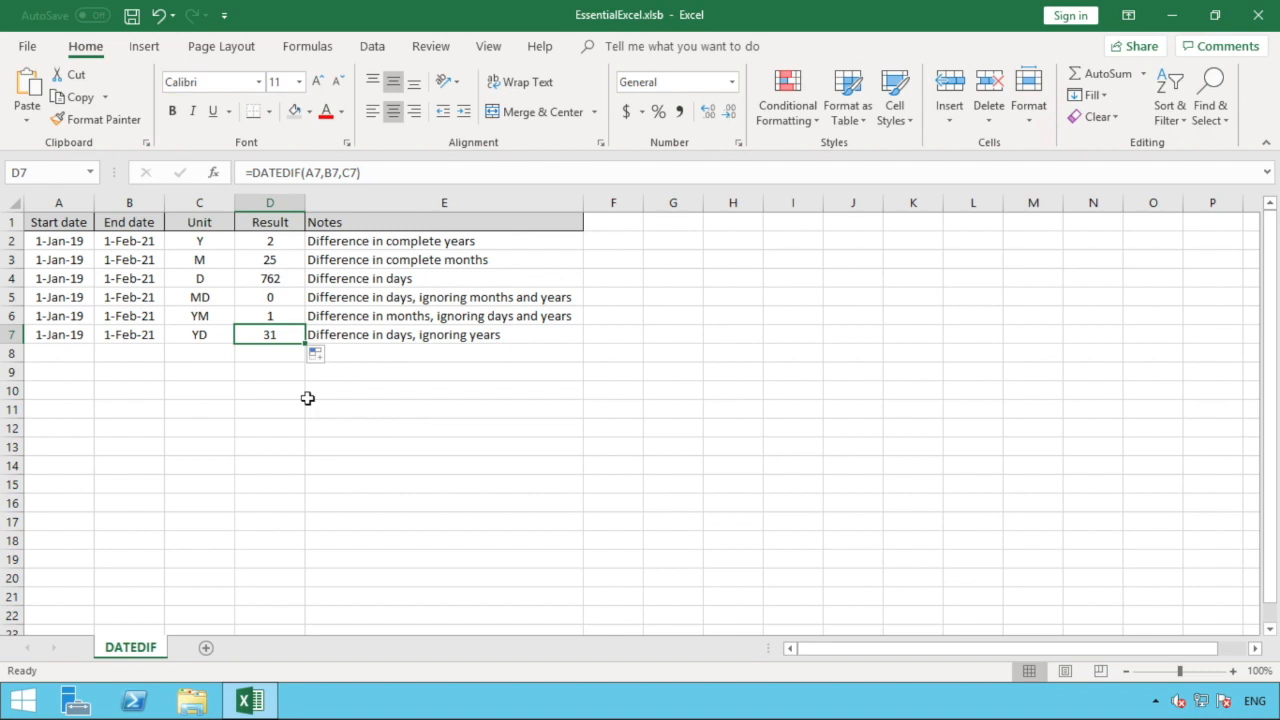